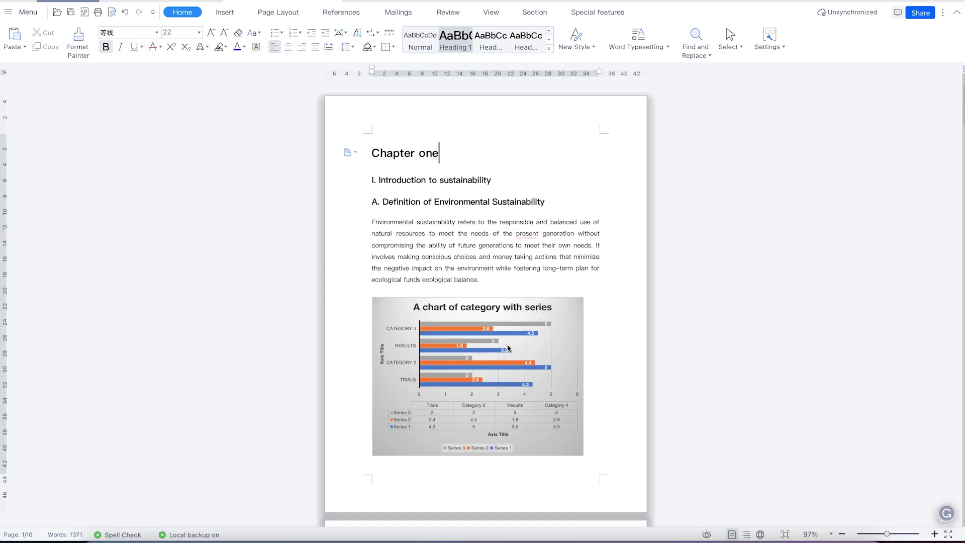
Scroll through the document, then show and dismiss the Find and Replace choices
{"action": "scroll", "coordinate": [503, 336], "scroll_direction": "down", "scroll_amount": 20}
{"action": "scroll", "coordinate": [477, 340], "scroll_direction": "down", "scroll_amount": 15}
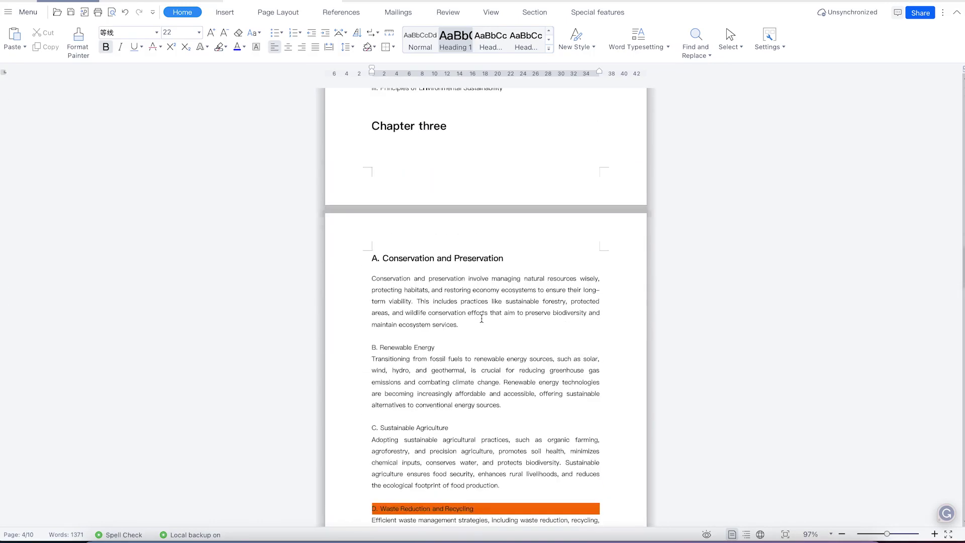
{"action": "scroll", "coordinate": [479, 333], "scroll_direction": "down", "scroll_amount": 5}
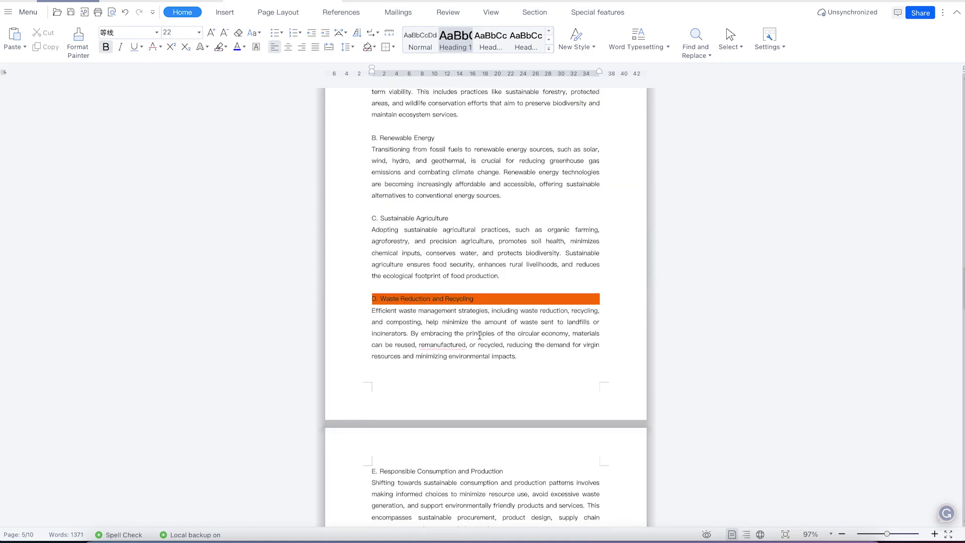
{"action": "scroll", "coordinate": [477, 327], "scroll_direction": "down", "scroll_amount": 3}
{"action": "scroll", "coordinate": [521, 296], "scroll_direction": "up", "scroll_amount": 17}
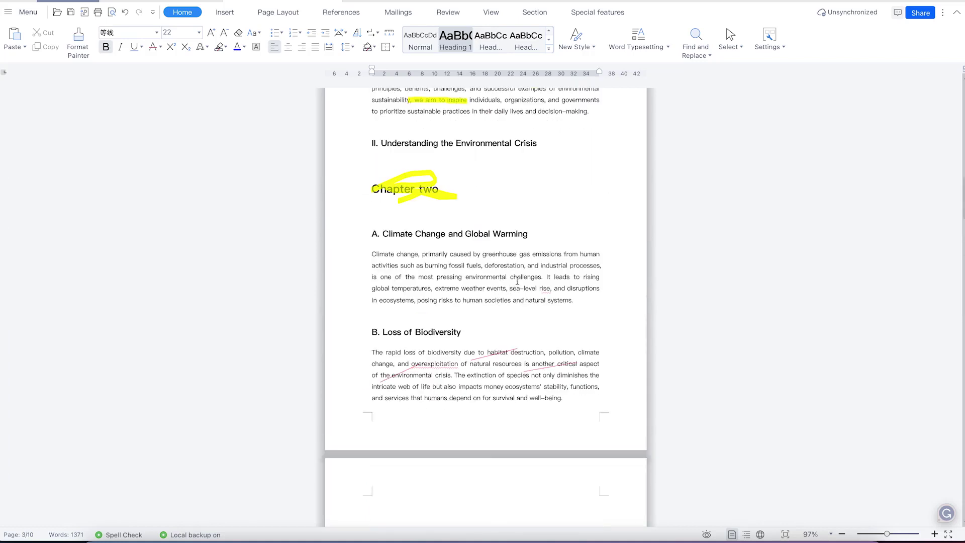
{"action": "scroll", "coordinate": [513, 281], "scroll_direction": "up", "scroll_amount": 14}
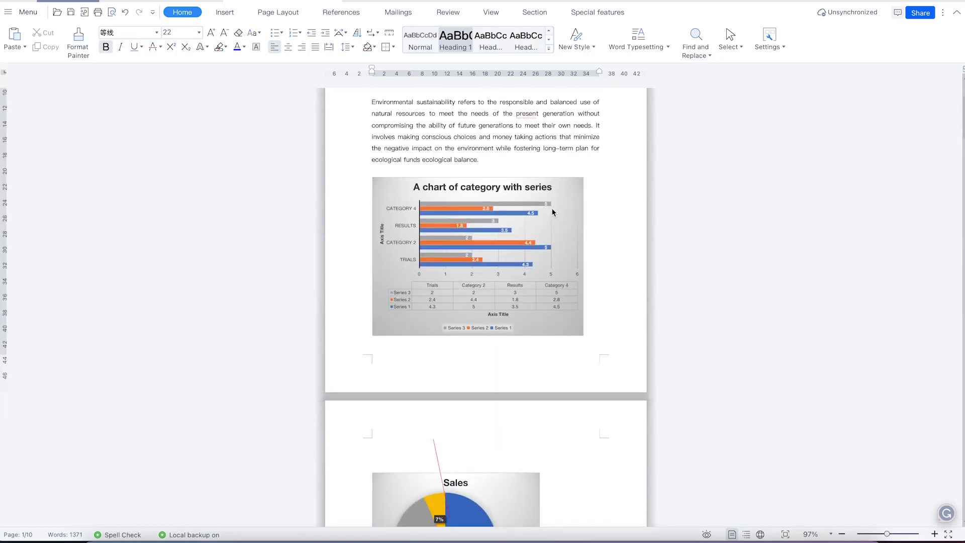
{"action": "scroll", "coordinate": [507, 266], "scroll_direction": "up", "scroll_amount": 3}
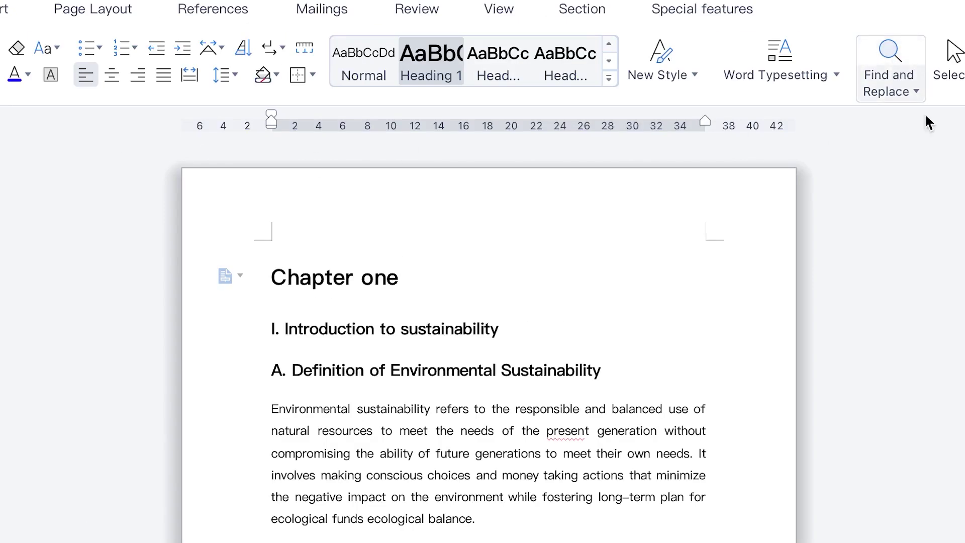
{"action": "left_click", "coordinate": [918, 91]}
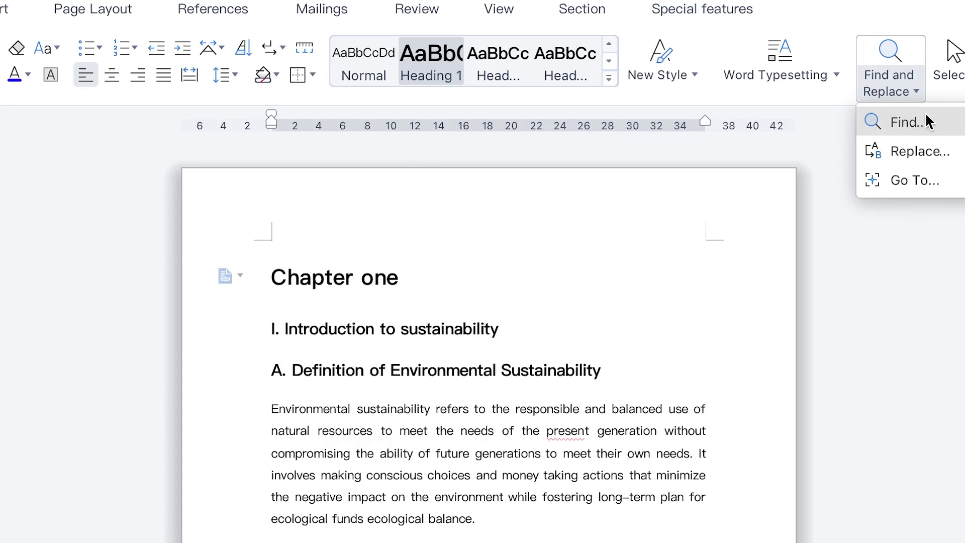
{"action": "key", "text": "Escape"}
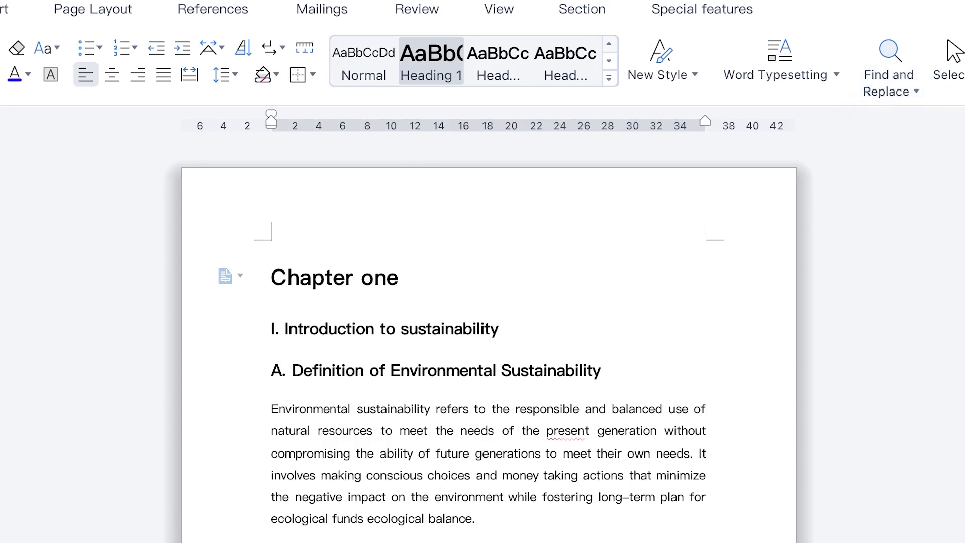
Search the document for 'ecosystem' and step to its next match
{"action": "key", "text": "super+f"}
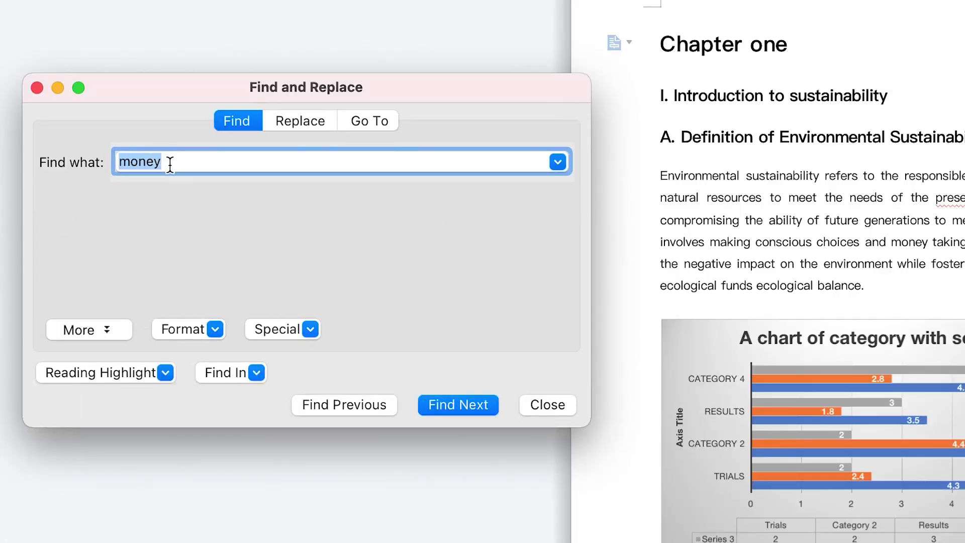
{"action": "type", "text": "ecosys"}
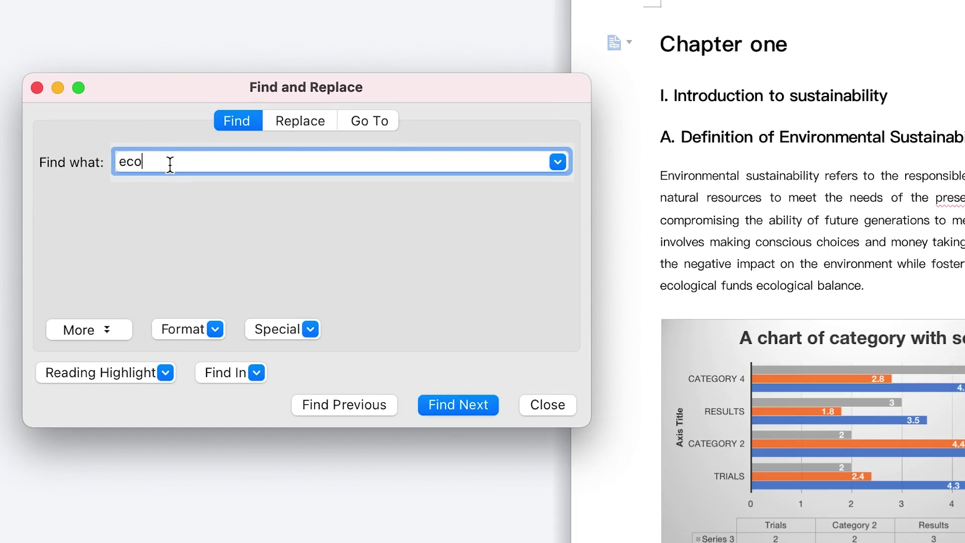
{"action": "type", "text": "tem"}
{"action": "key", "text": "Return"}
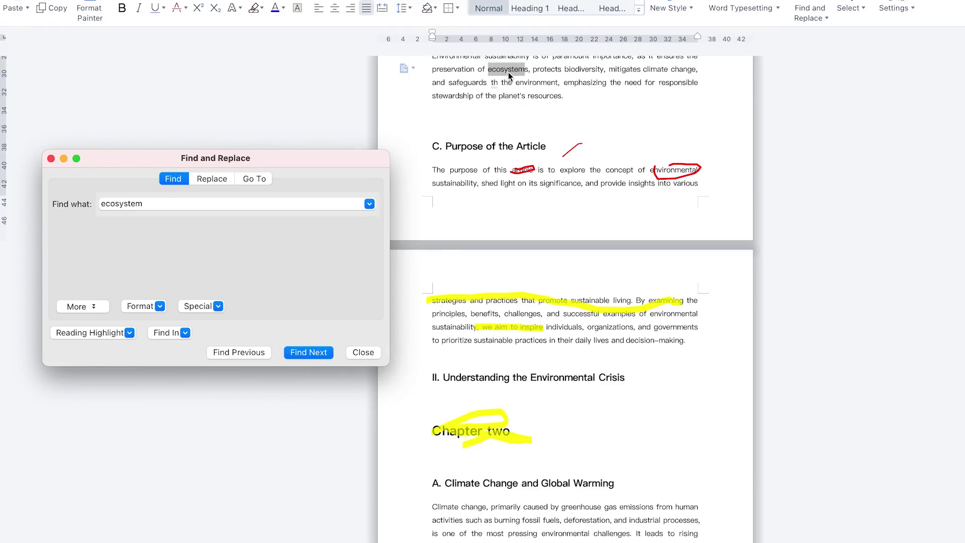
{"action": "left_click", "coordinate": [301, 351]}
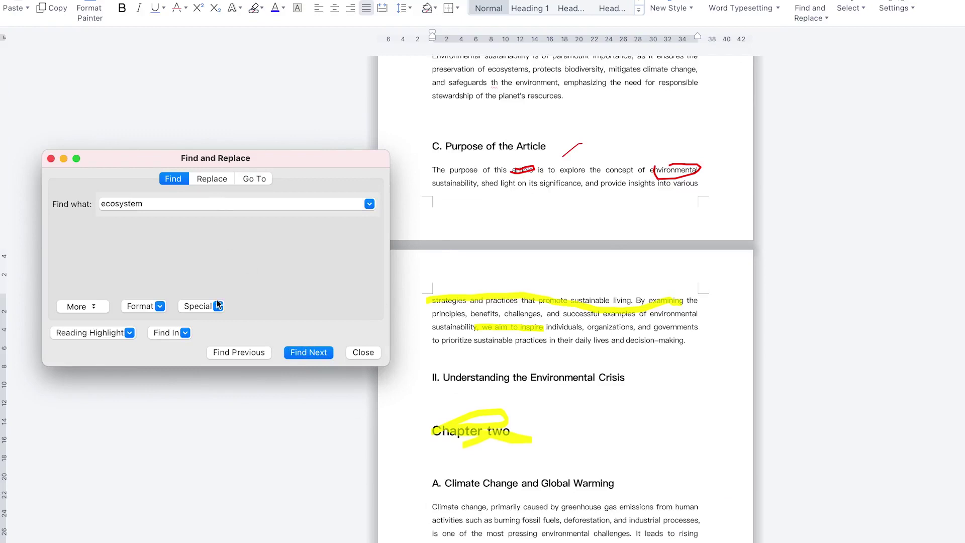
Change the search term to 'money' and step through its matches
{"action": "double_click", "coordinate": [138, 204]}
{"action": "type", "text": "money"}
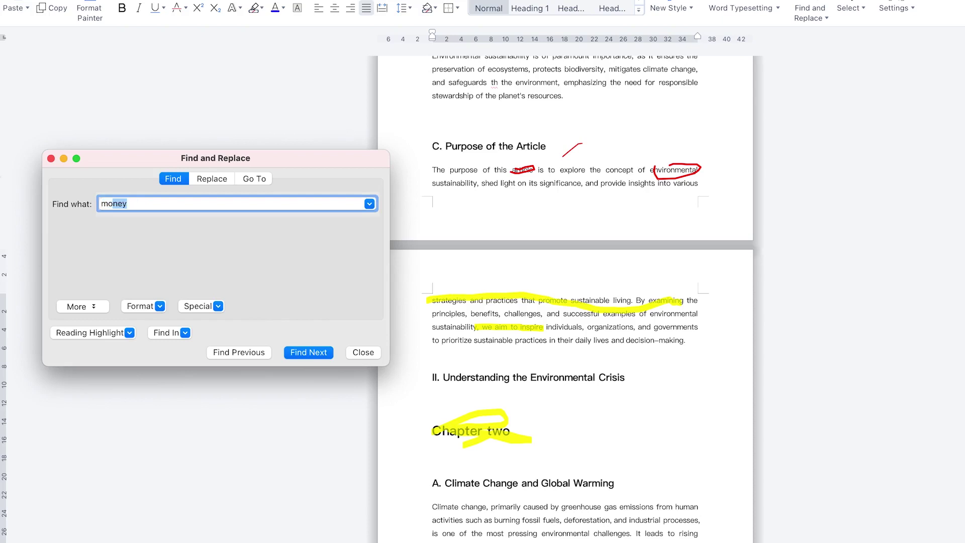
{"action": "key", "text": "Return"}
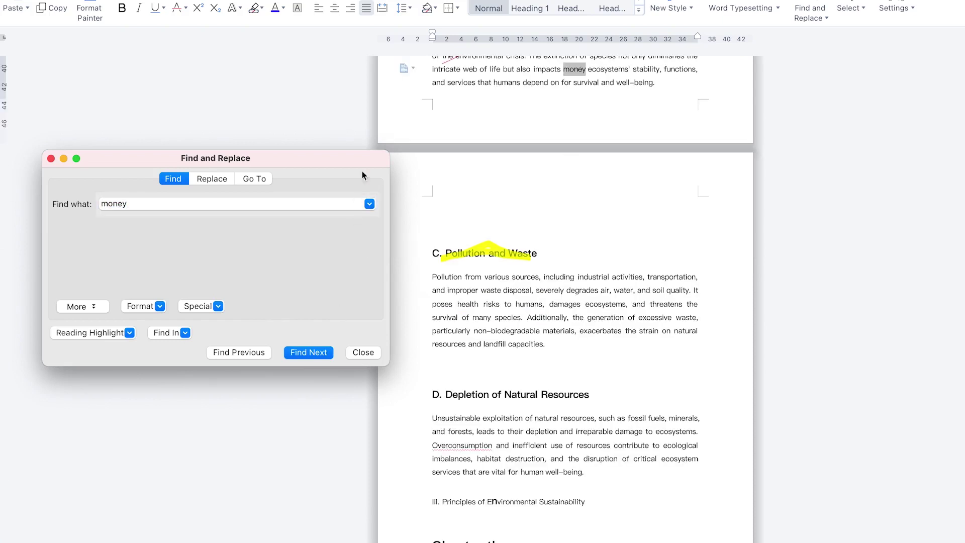
{"action": "left_click", "coordinate": [302, 357]}
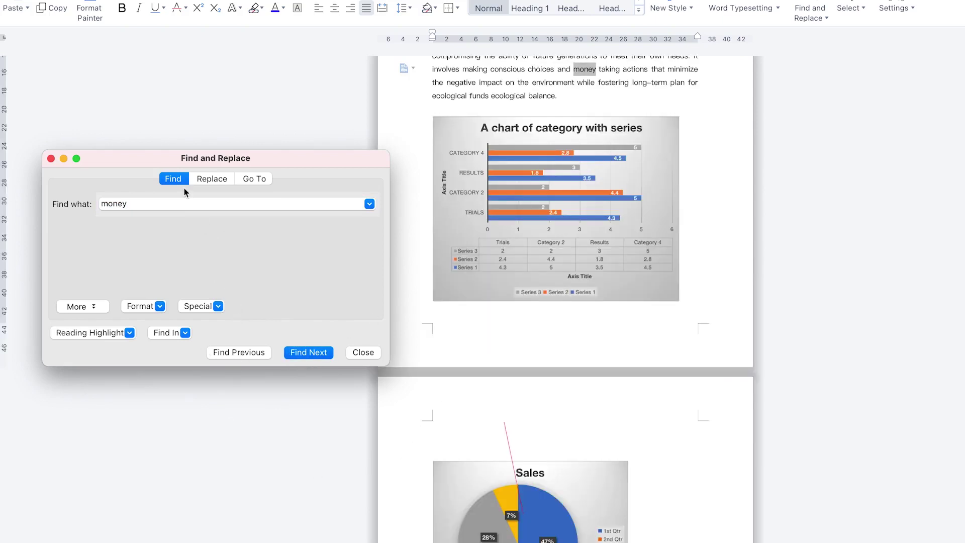
{"action": "left_click", "coordinate": [210, 180]}
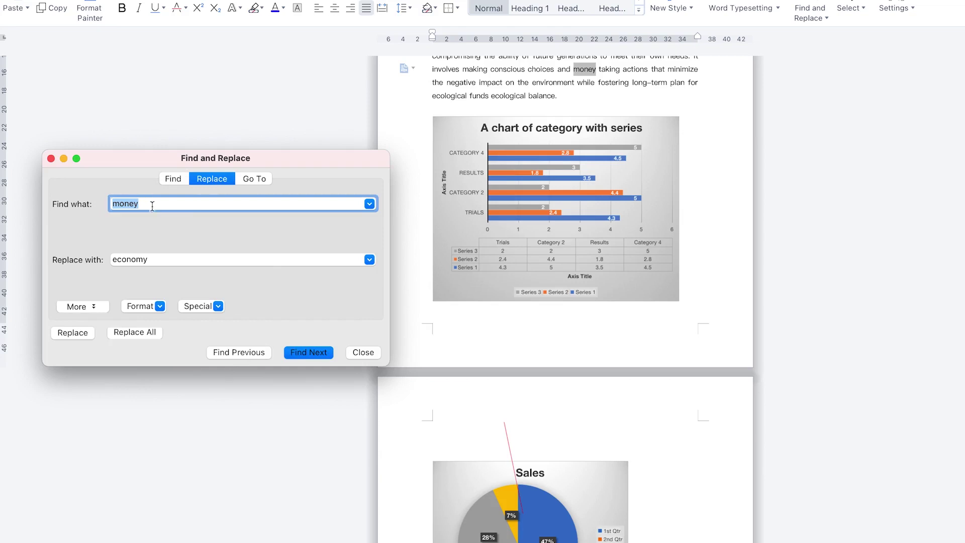
Replace all 'money' with 'poverty' and dismiss the 2-replacements confirmation
{"action": "key", "text": "Tab"}
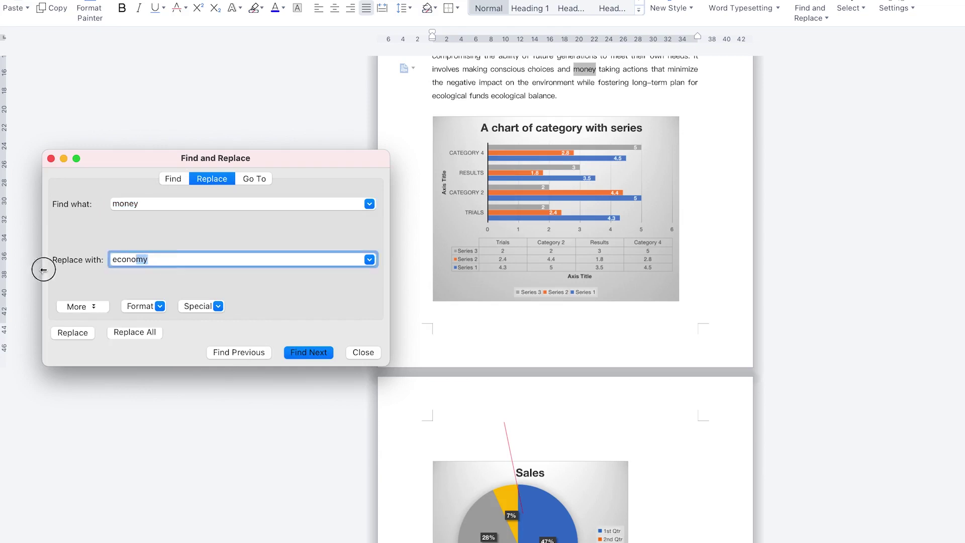
{"action": "type", "text": "poverty"}
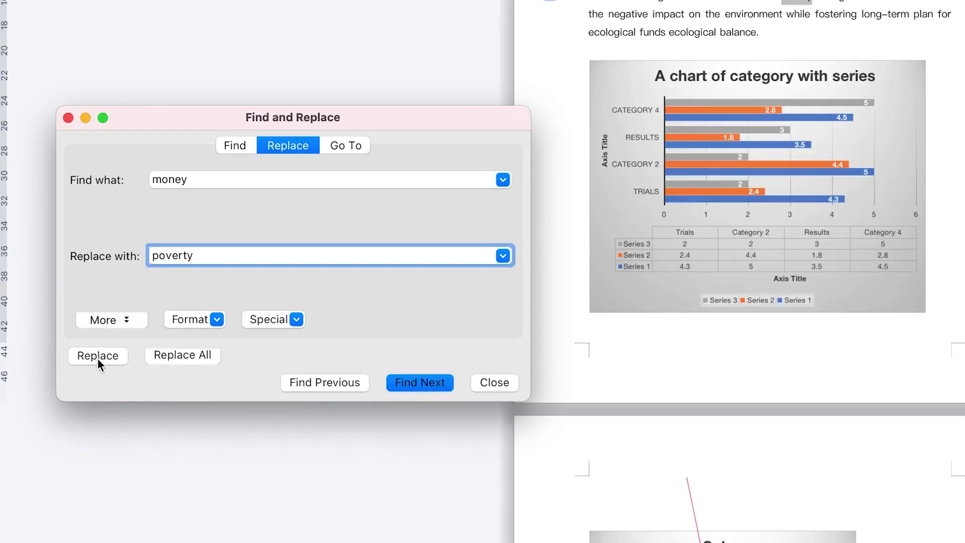
{"action": "left_click", "coordinate": [165, 355]}
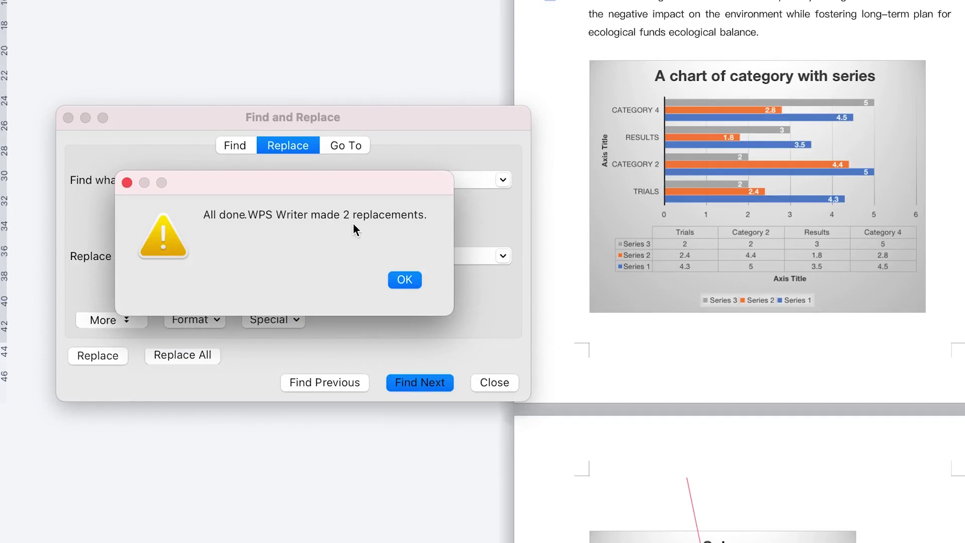
{"action": "left_click_drag", "start_coordinate": [307, 187], "coordinate": [534, 327]}
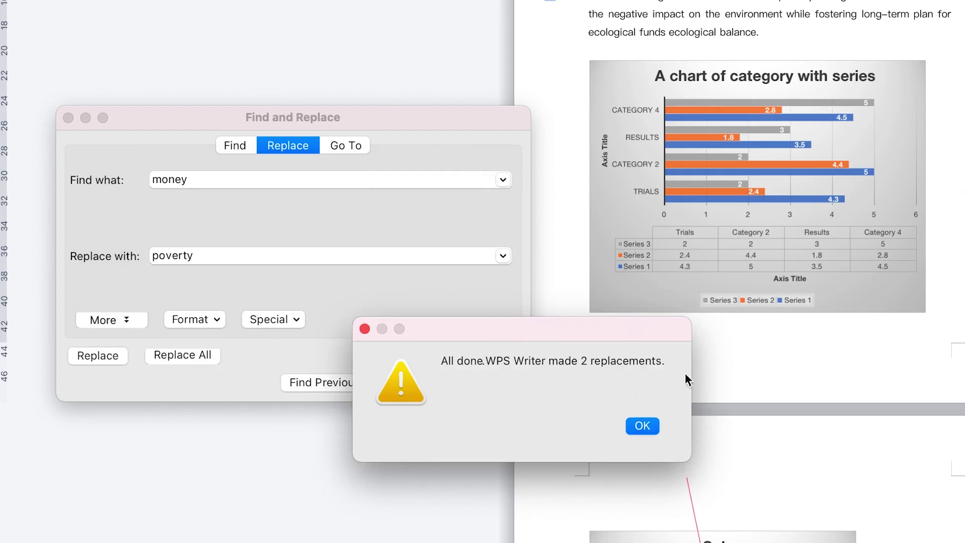
{"action": "left_click", "coordinate": [641, 426]}
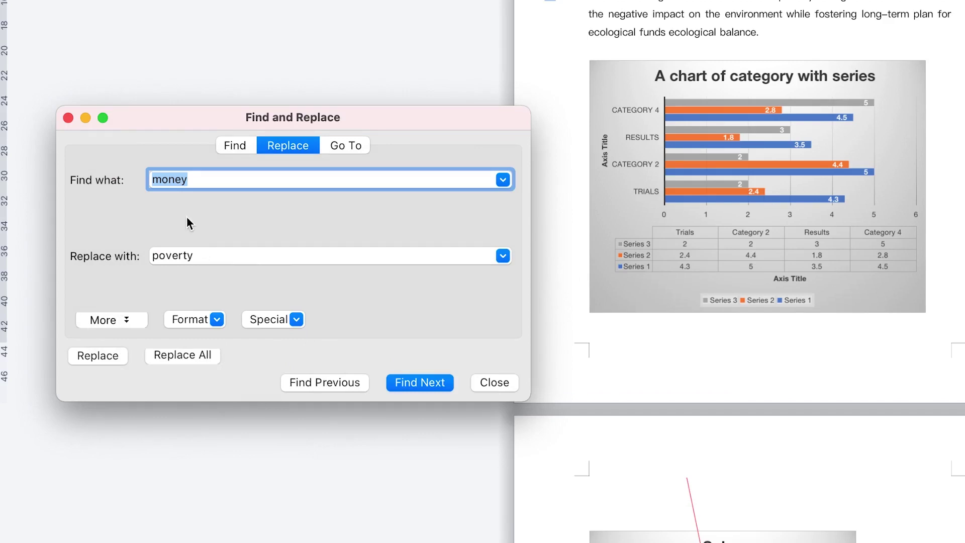
Replace all 'ecosystems' with 'poverty', accept the 7-replacements alert, and check special characters
{"action": "type", "text": "ecosystem"}
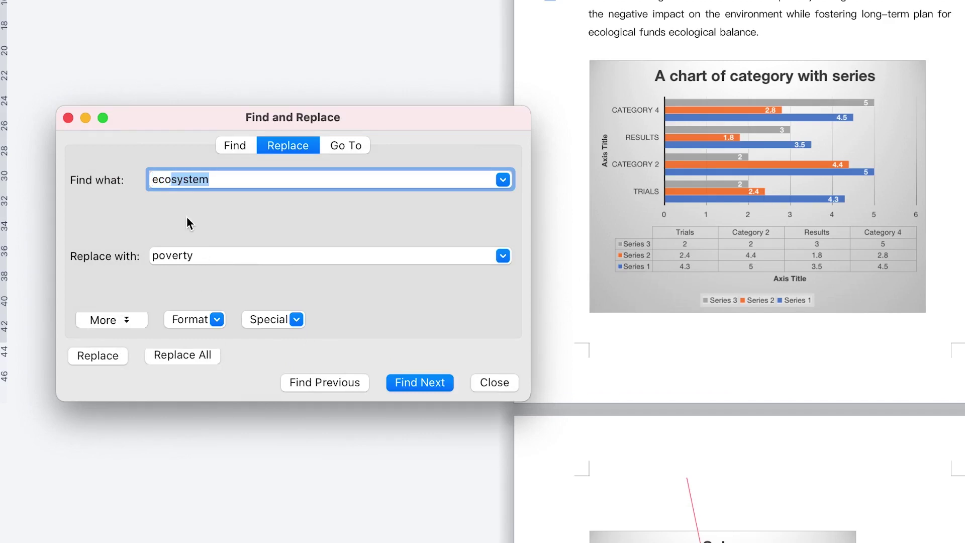
{"action": "key", "text": "Right"}
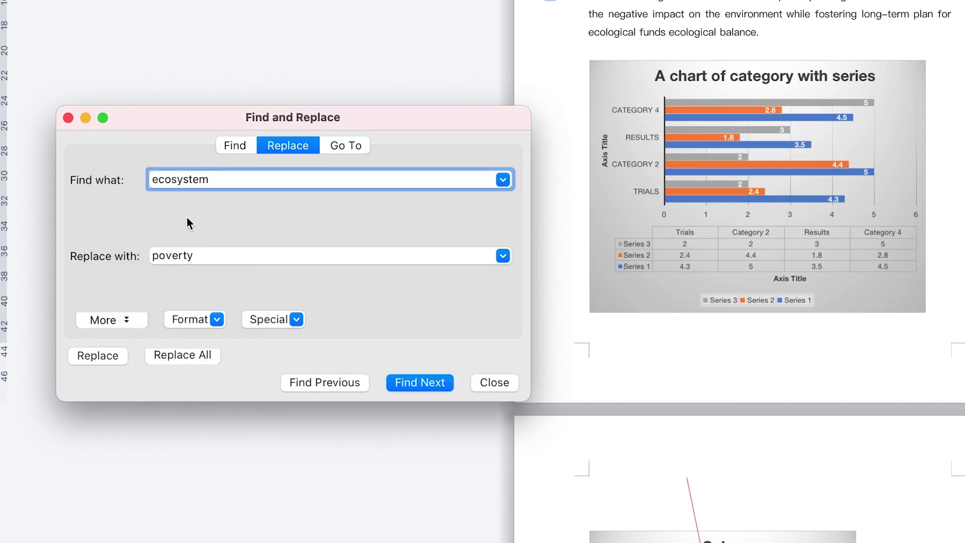
{"action": "type", "text": "s"}
{"action": "left_click", "coordinate": [171, 354]}
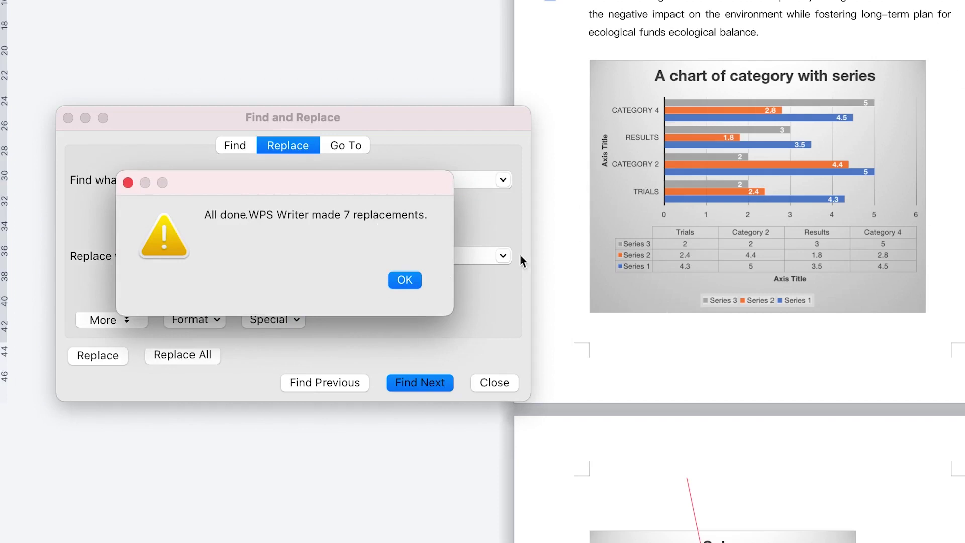
{"action": "left_click", "coordinate": [411, 279]}
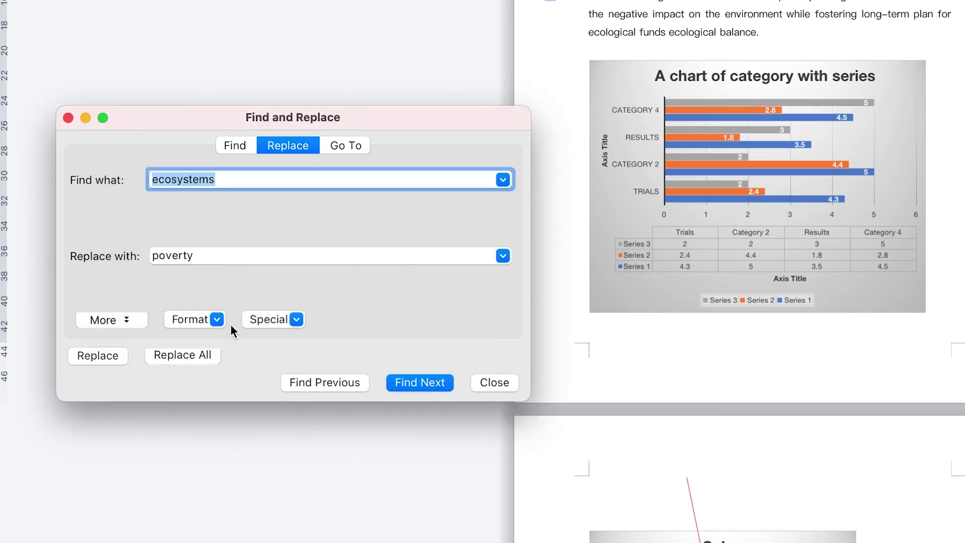
{"action": "left_click", "coordinate": [281, 320]}
{"action": "left_click", "coordinate": [403, 251]}
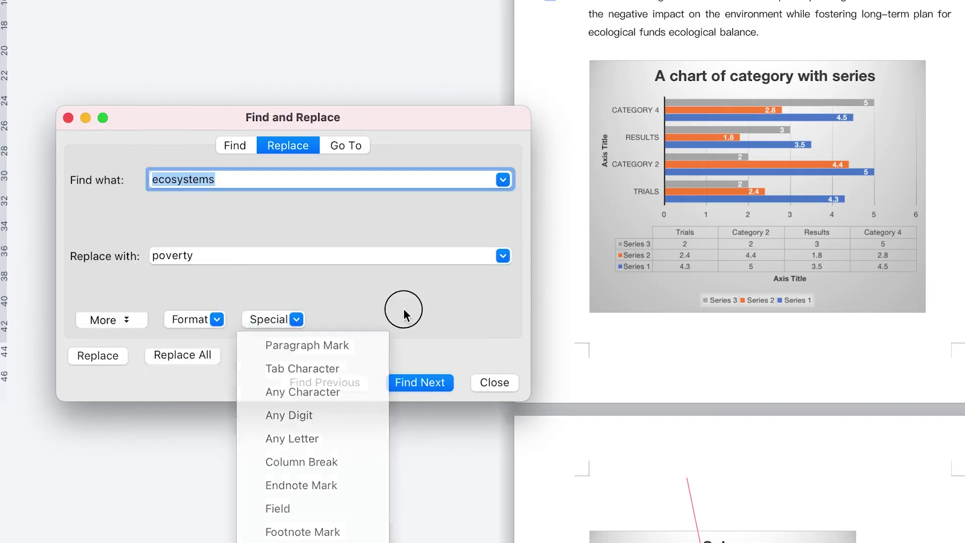
Expand More options, trying Match case, whole words, wildcards and Format, leaving none enabled
{"action": "left_click", "coordinate": [105, 322]}
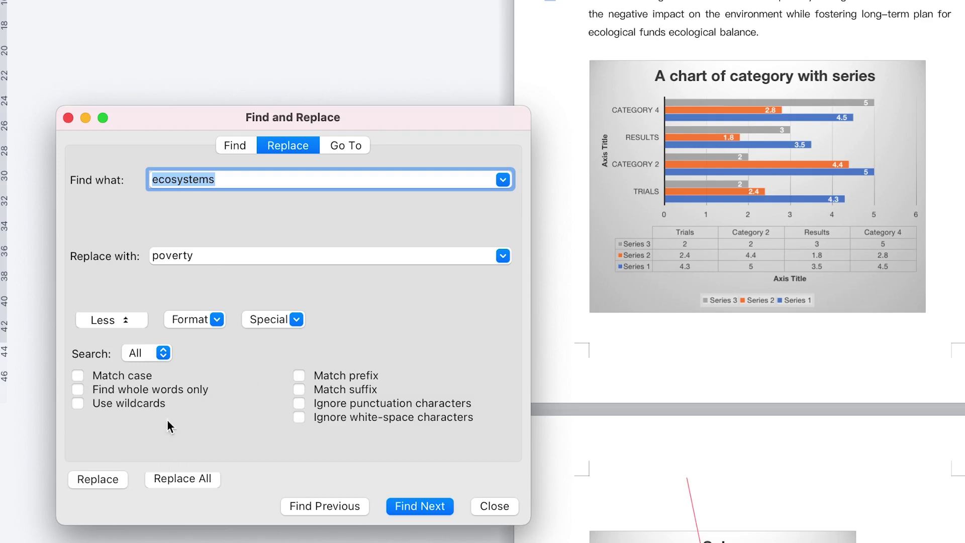
{"action": "left_click", "coordinate": [78, 375]}
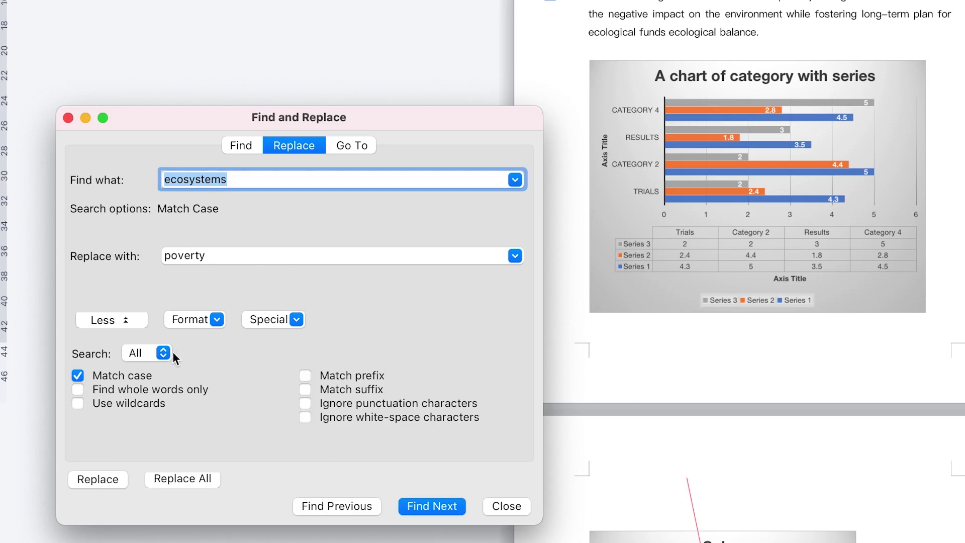
{"action": "left_click", "coordinate": [78, 391]}
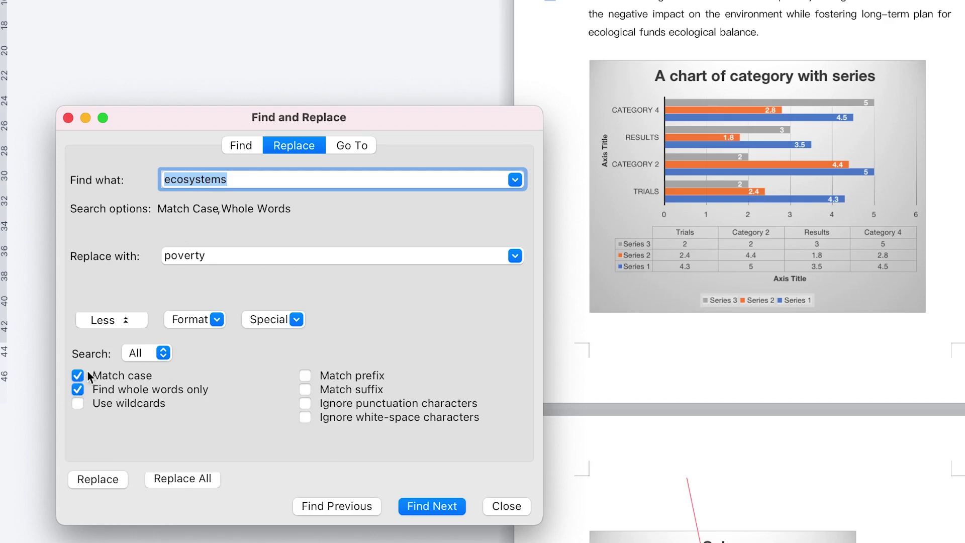
{"action": "left_click", "coordinate": [229, 179]}
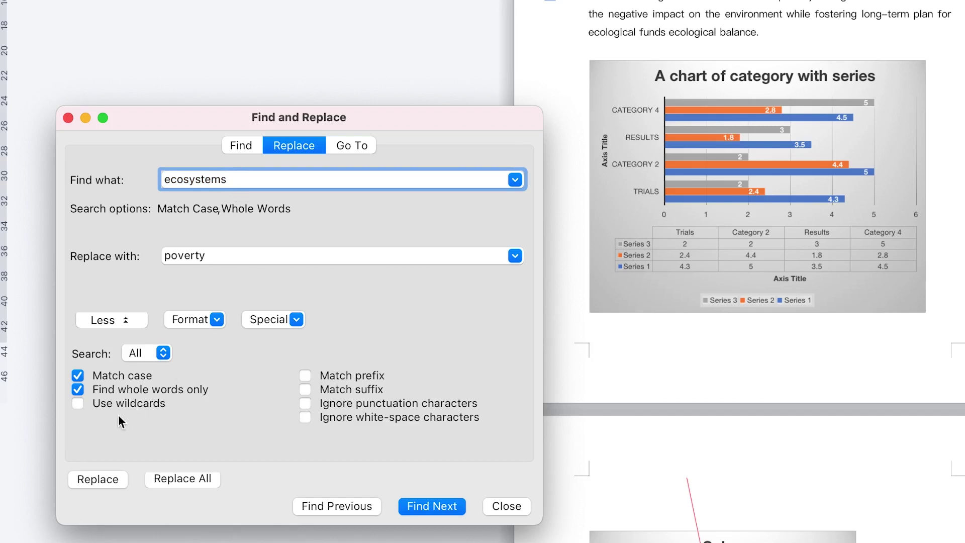
{"action": "left_click", "coordinate": [77, 404]}
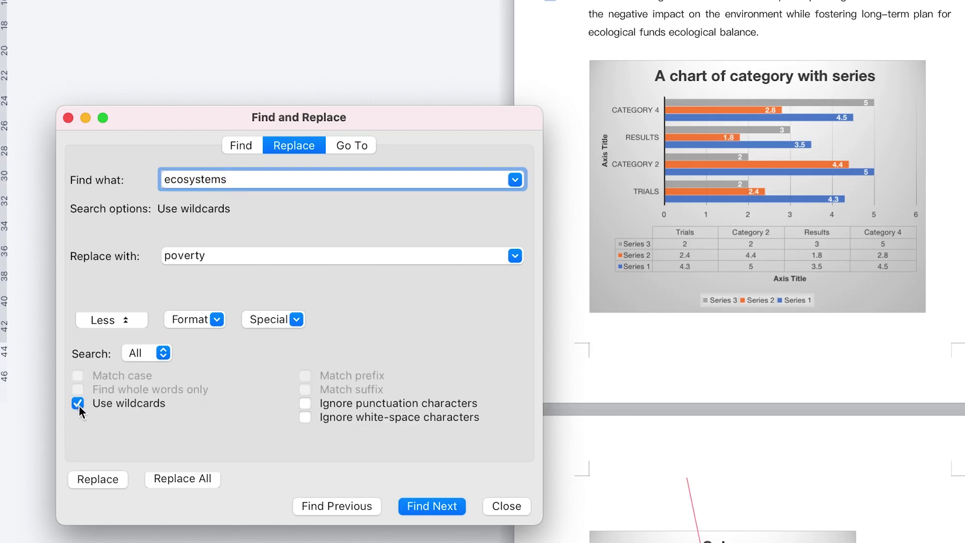
{"action": "left_click", "coordinate": [78, 402]}
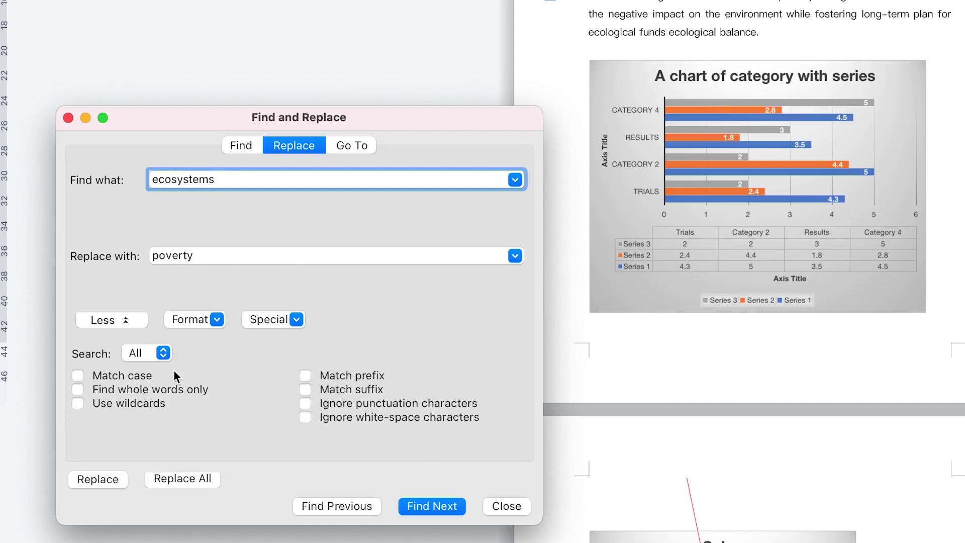
{"action": "left_click", "coordinate": [216, 321]}
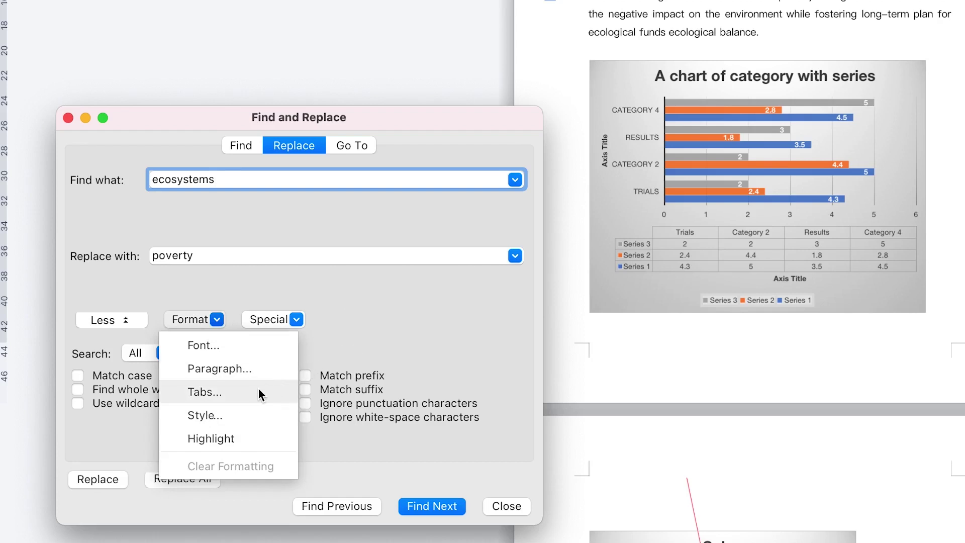
{"action": "left_click", "coordinate": [371, 296]}
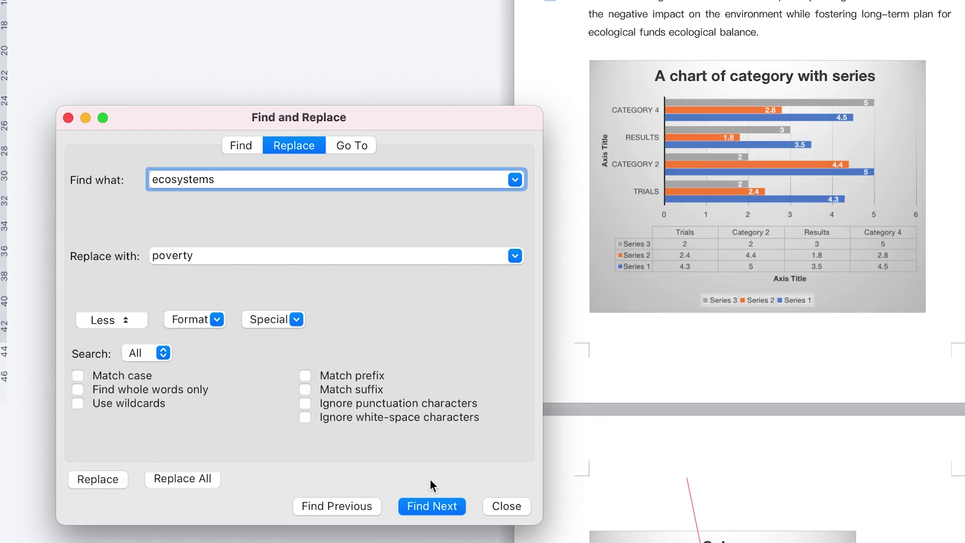
Use Go To to jump to line 35 of the document
{"action": "left_click", "coordinate": [350, 145]}
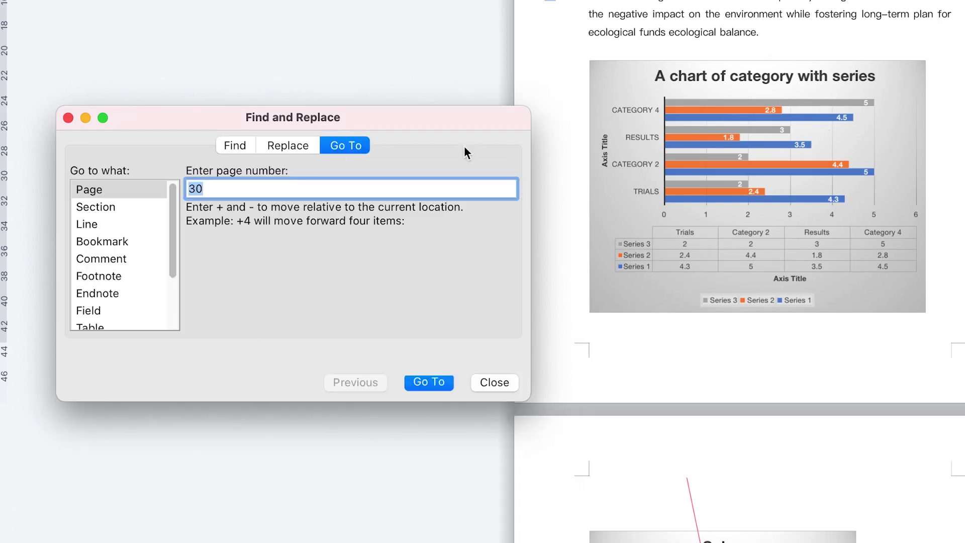
{"action": "left_click", "coordinate": [94, 226]}
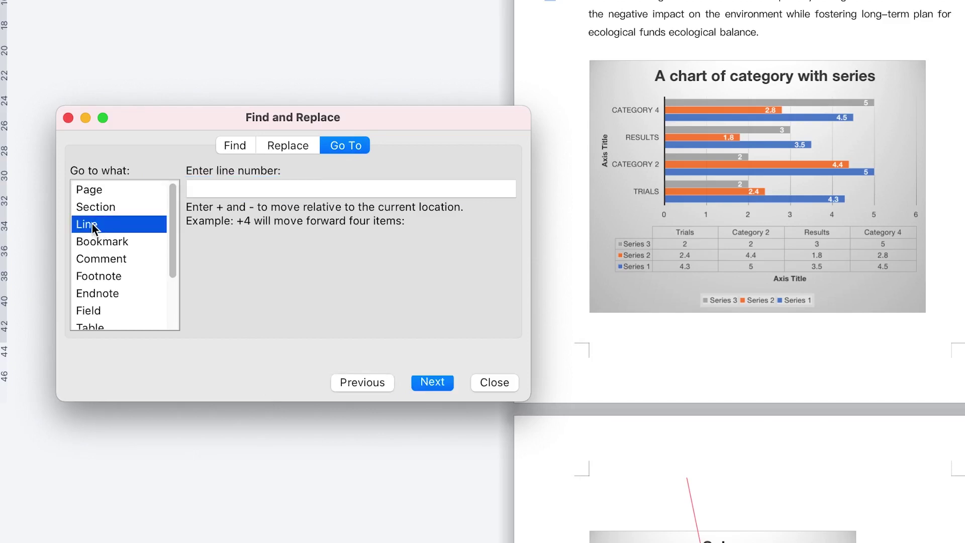
{"action": "left_click", "coordinate": [247, 189]}
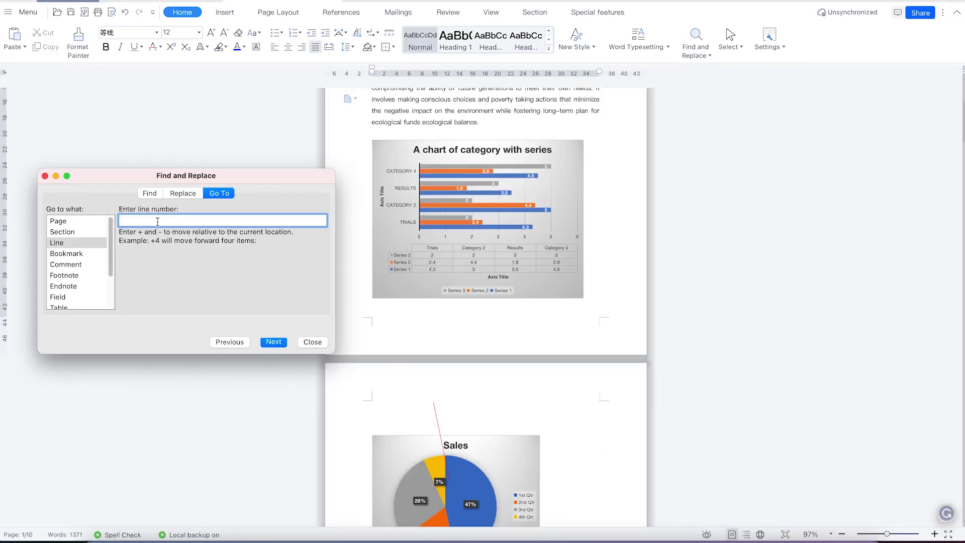
{"action": "type", "text": "5"}
{"action": "left_click", "coordinate": [271, 342]}
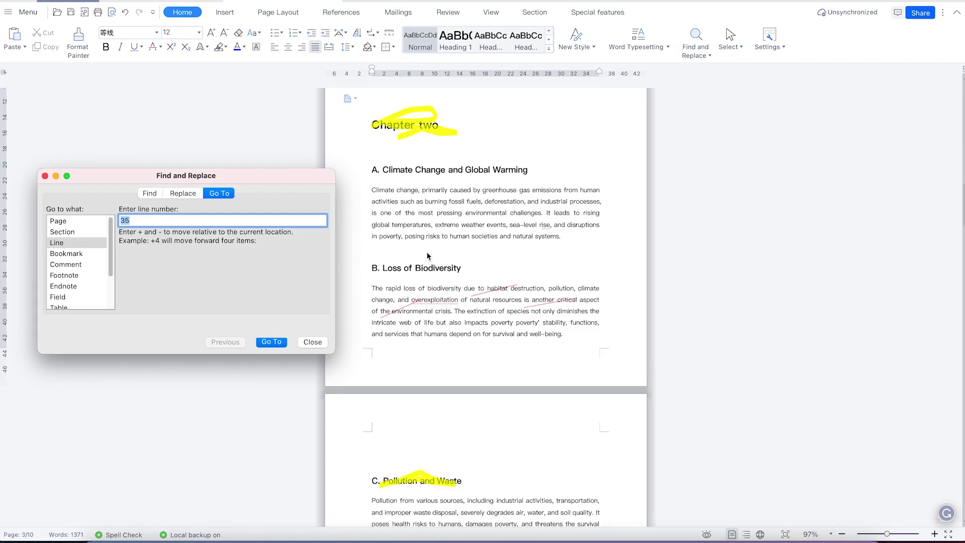
{"action": "scroll", "coordinate": [449, 264], "scroll_direction": "up", "scroll_amount": 1}
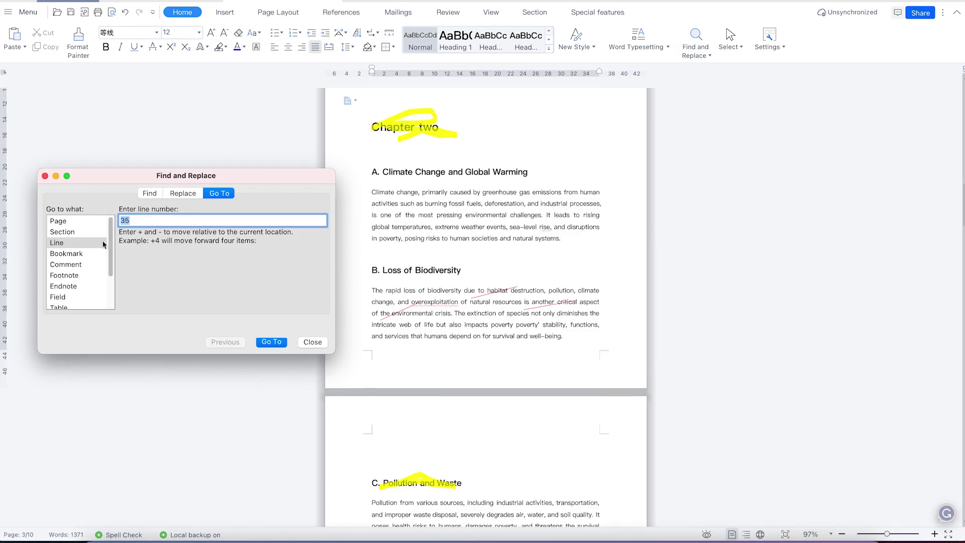
Jump to page 3, where the Chapter two heading sits
{"action": "left_click", "coordinate": [66, 233]}
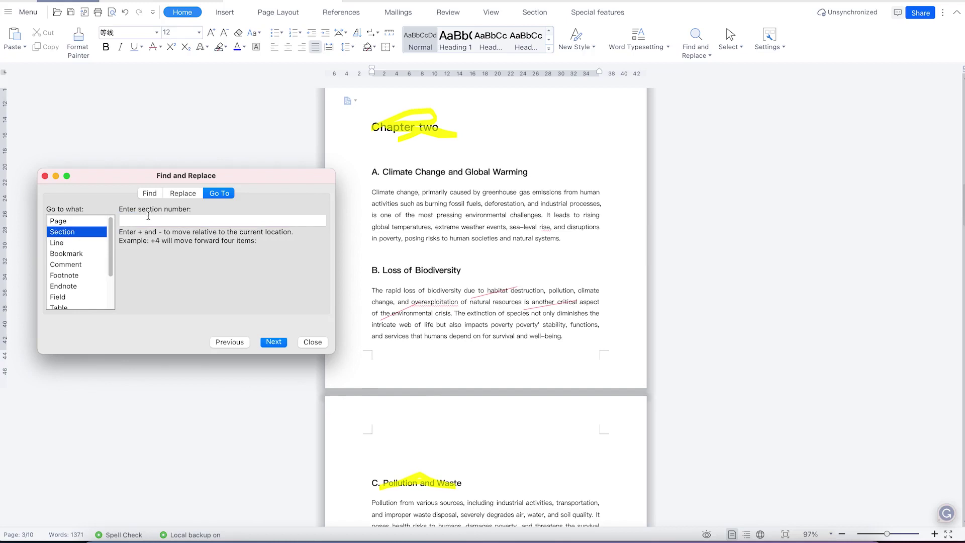
{"action": "left_click", "coordinate": [59, 220]}
{"action": "left_click", "coordinate": [177, 218]}
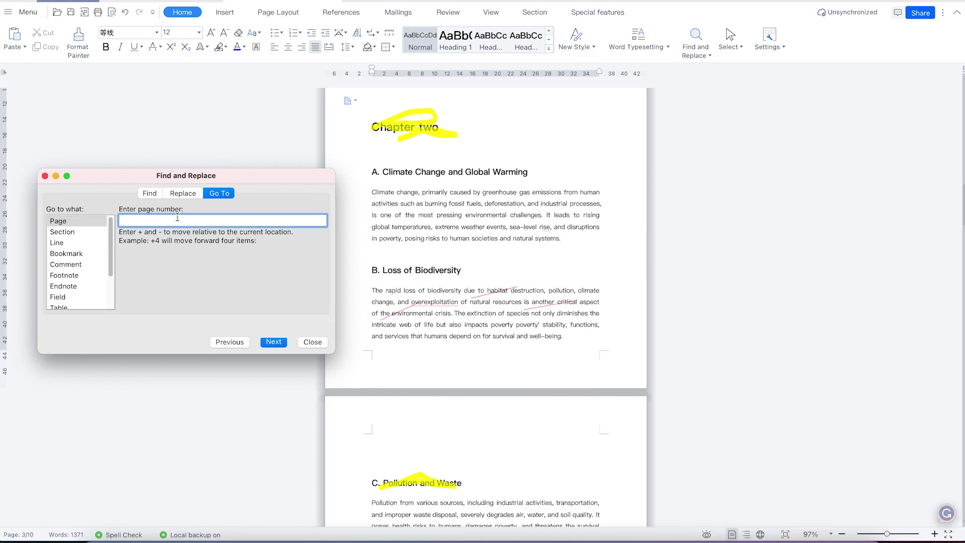
{"action": "type", "text": "3"}
{"action": "key", "text": "Return"}
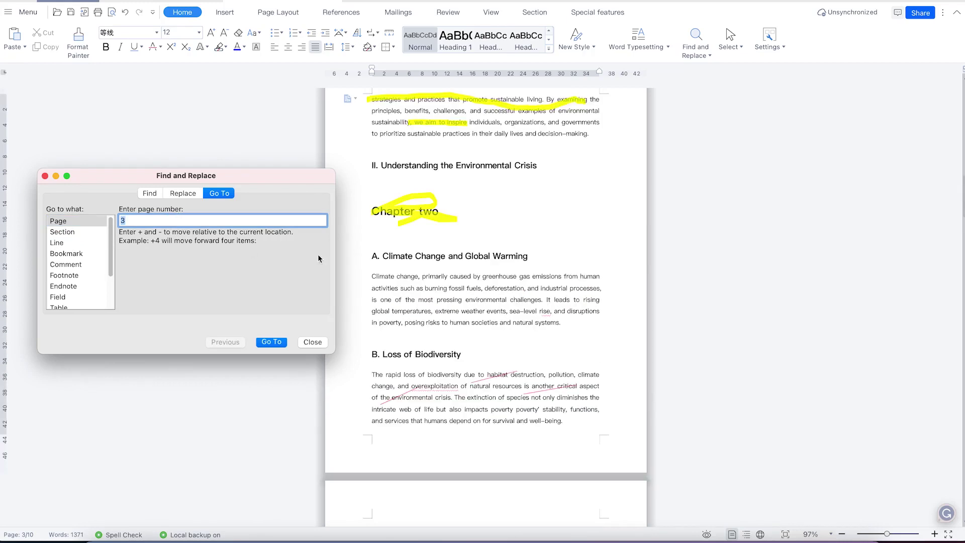
{"action": "scroll", "coordinate": [427, 281], "scroll_direction": "up", "scroll_amount": 3}
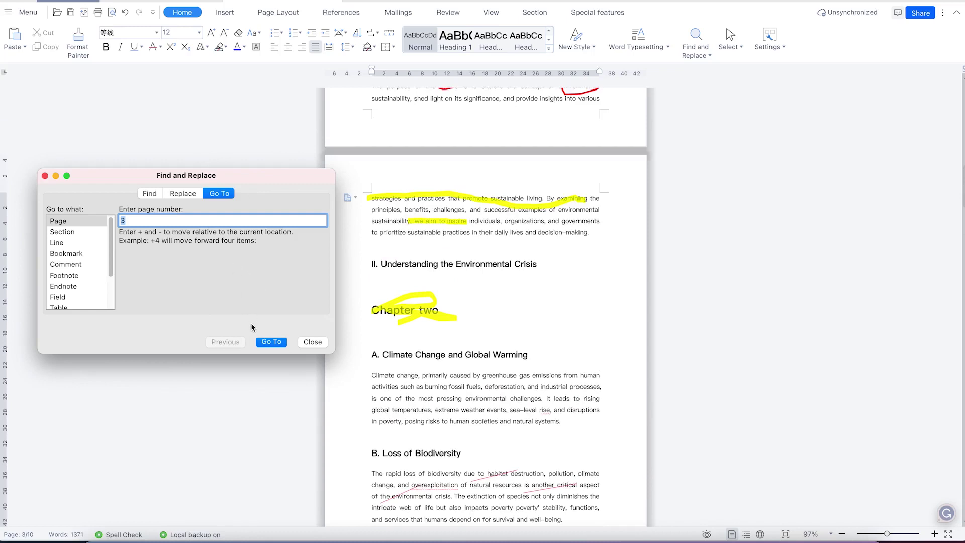
{"action": "left_click", "coordinate": [697, 49]}
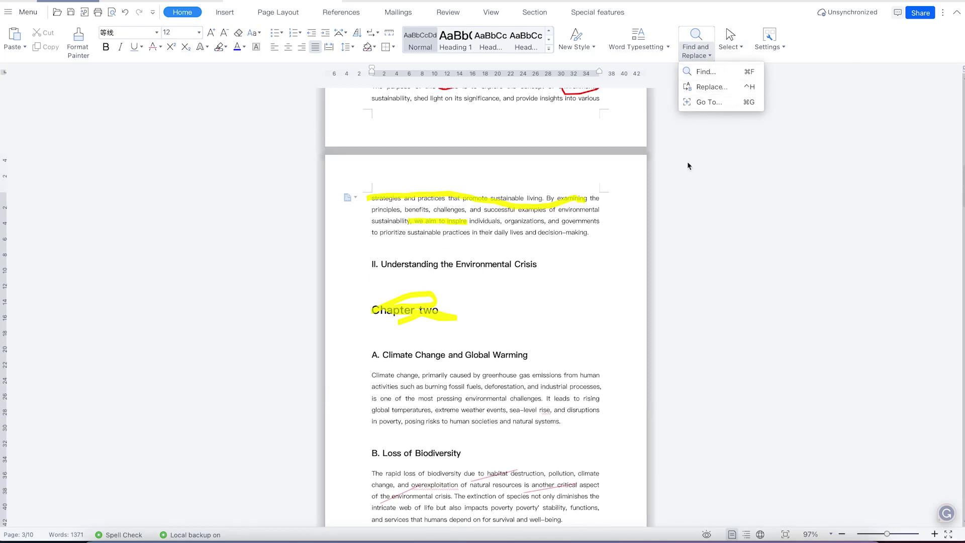
Close the Find and Replace dropdown and place the caret after the Chapter two heading
{"action": "left_click", "coordinate": [703, 195]}
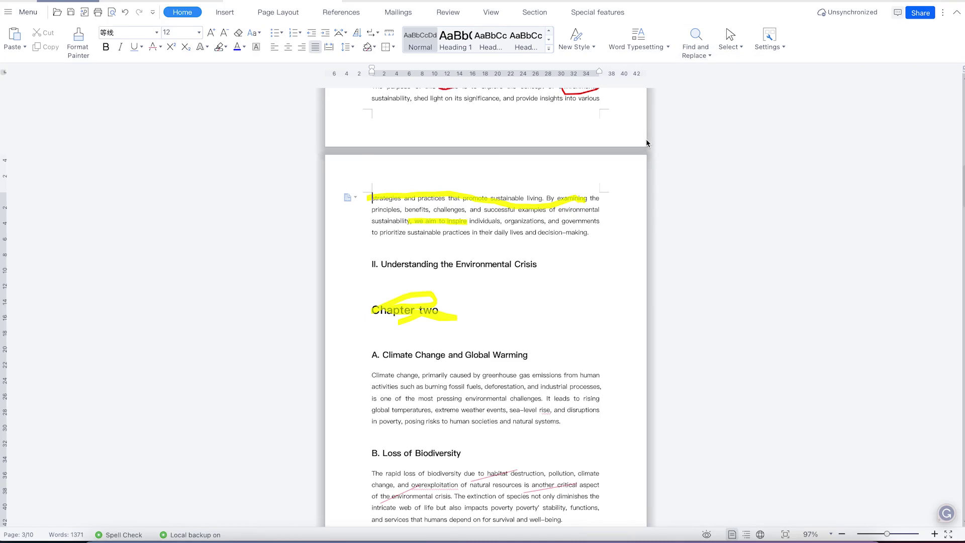
{"action": "left_click", "coordinate": [569, 305]}
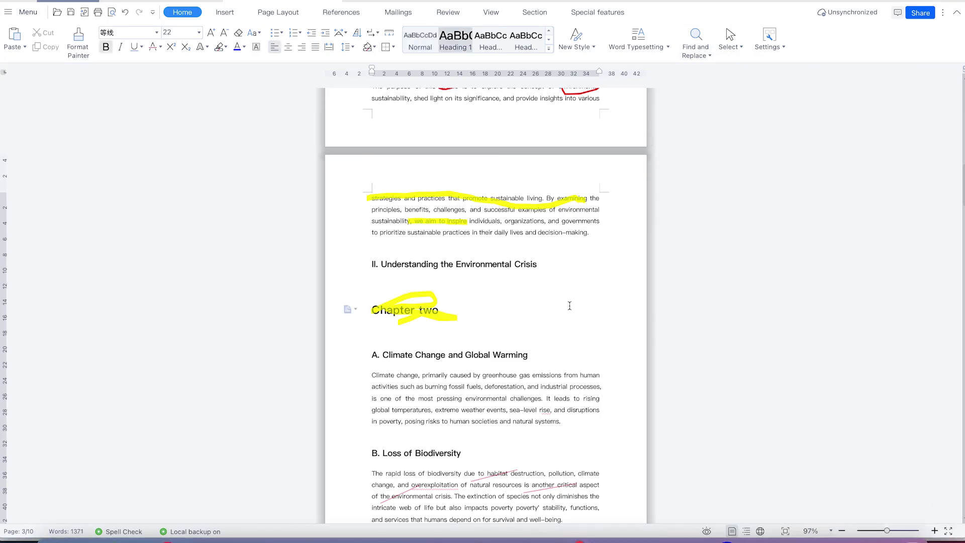